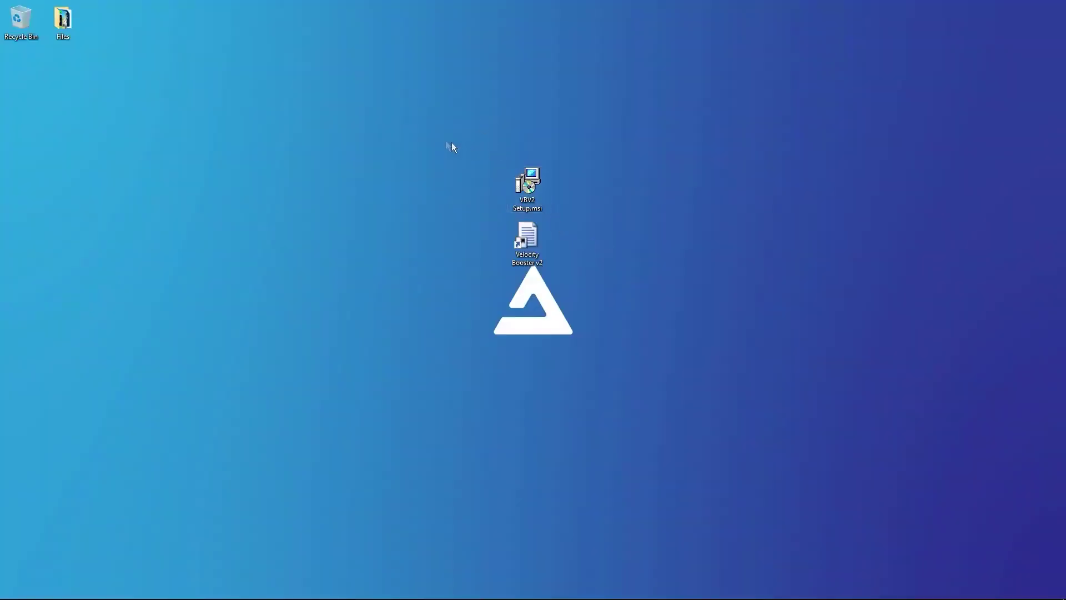
# - Delete VBV2 Setup.msi, launch Velocity Booster v2 and centre its window
pyautogui.moveTo(444, 139); pyautogui.dragTo(549, 203)
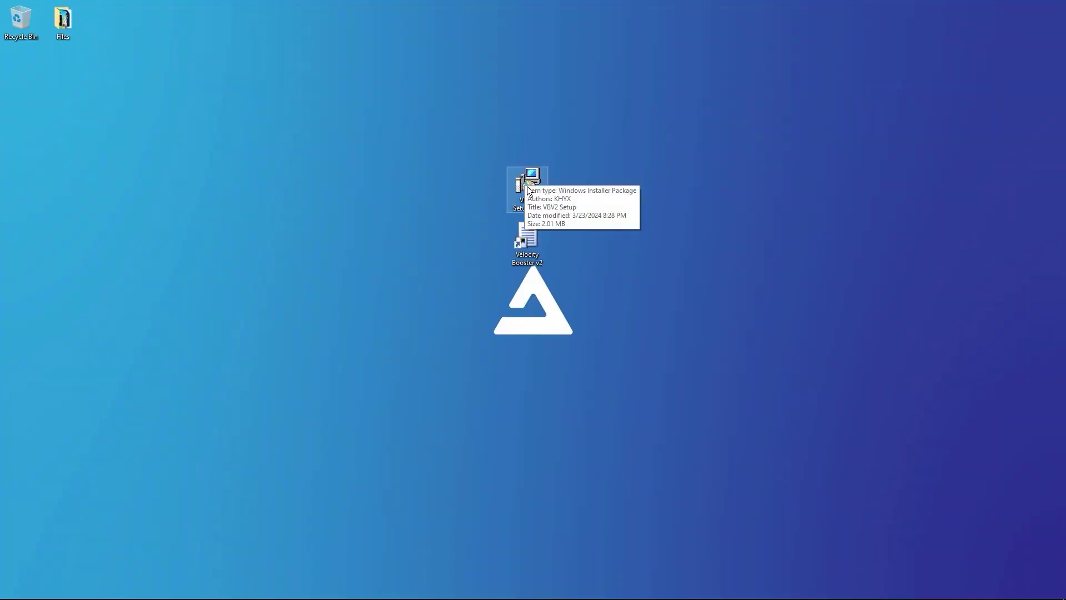
pyautogui.press('Delete')
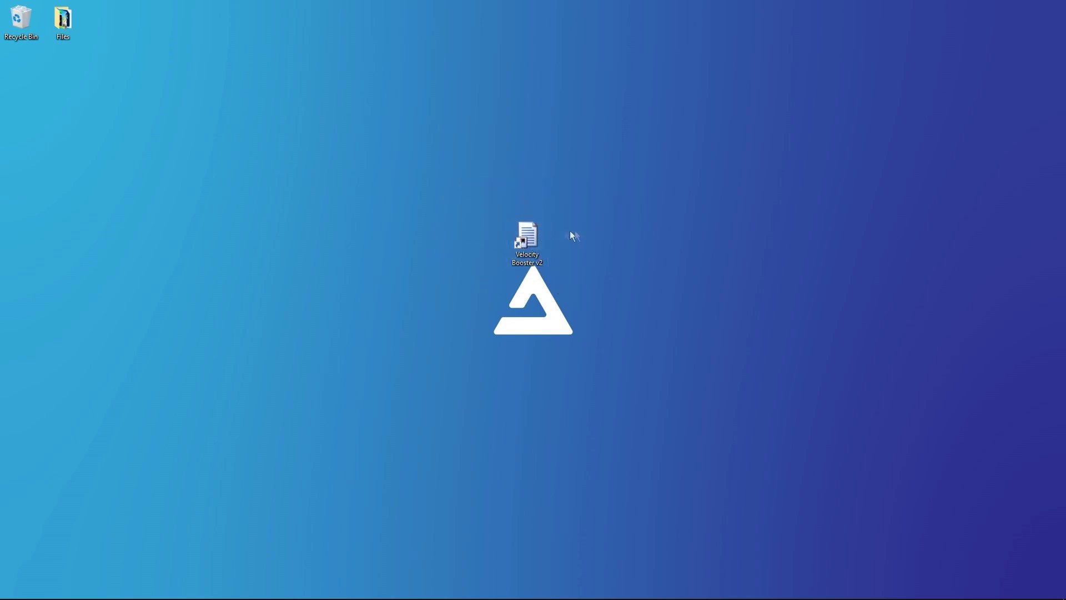
pyautogui.moveTo(451, 193); pyautogui.dragTo(511, 233)
pyautogui.doubleClick(534, 249)
pyautogui.moveTo(303, 25)
pyautogui.mouseDown()
pyautogui.moveTo(592, 151)
pyautogui.moveTo(599, 145)
pyautogui.mouseUp()
# - Browse the Performance, CPU, GPU, Memory, Latency and Hardware tweak pages in turn
pyautogui.click(354, 177)
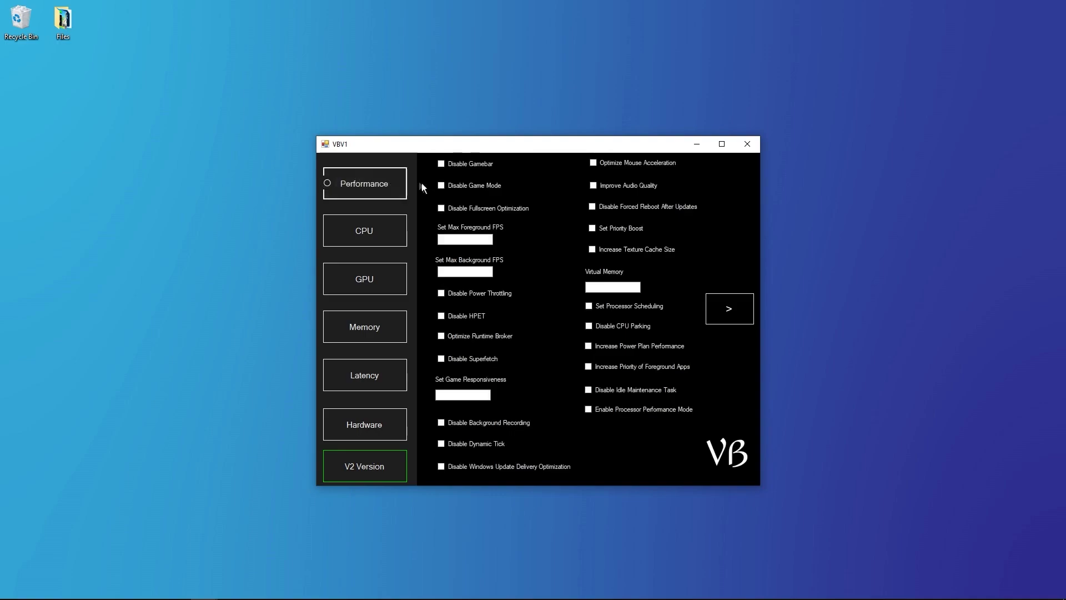
pyautogui.click(388, 228)
pyautogui.click(355, 280)
pyautogui.click(333, 329)
pyautogui.click(345, 377)
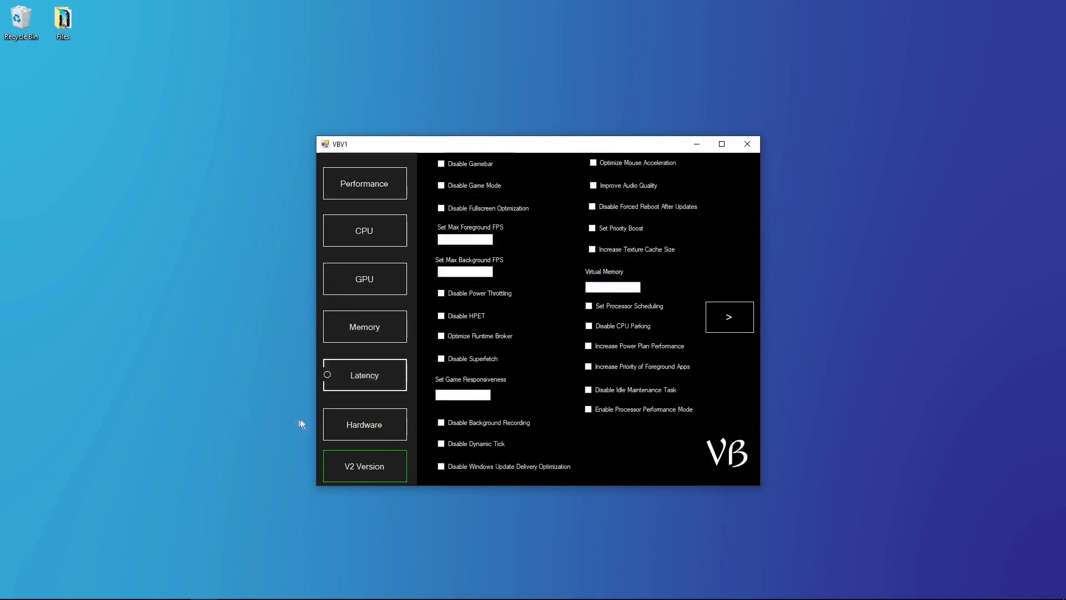
pyautogui.click(347, 424)
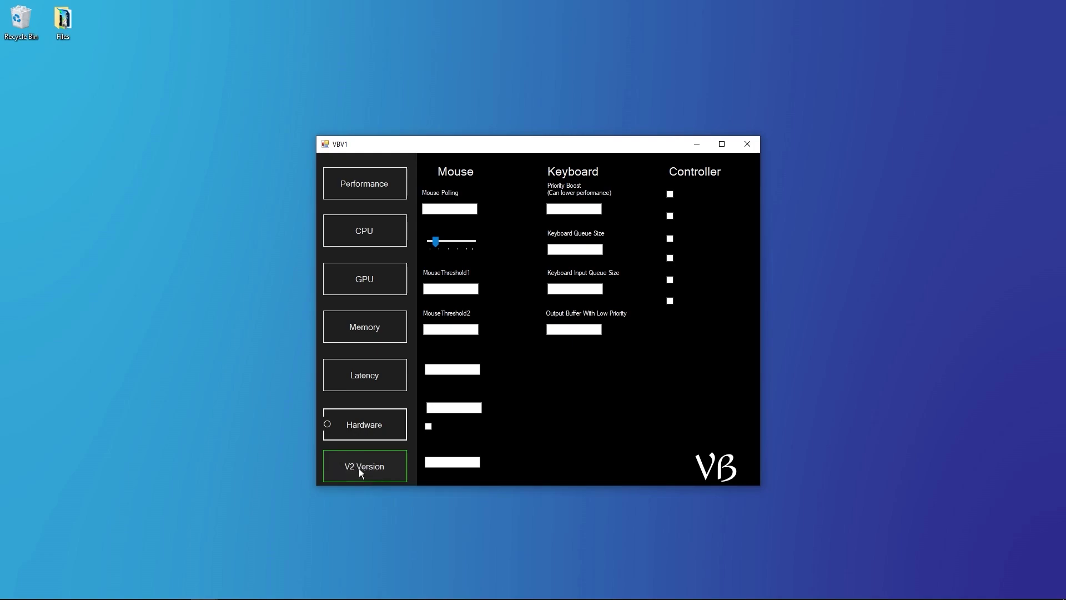
# - Open the V2 window via V2 Version and position it over the VBV1 window
pyautogui.click(355, 471)
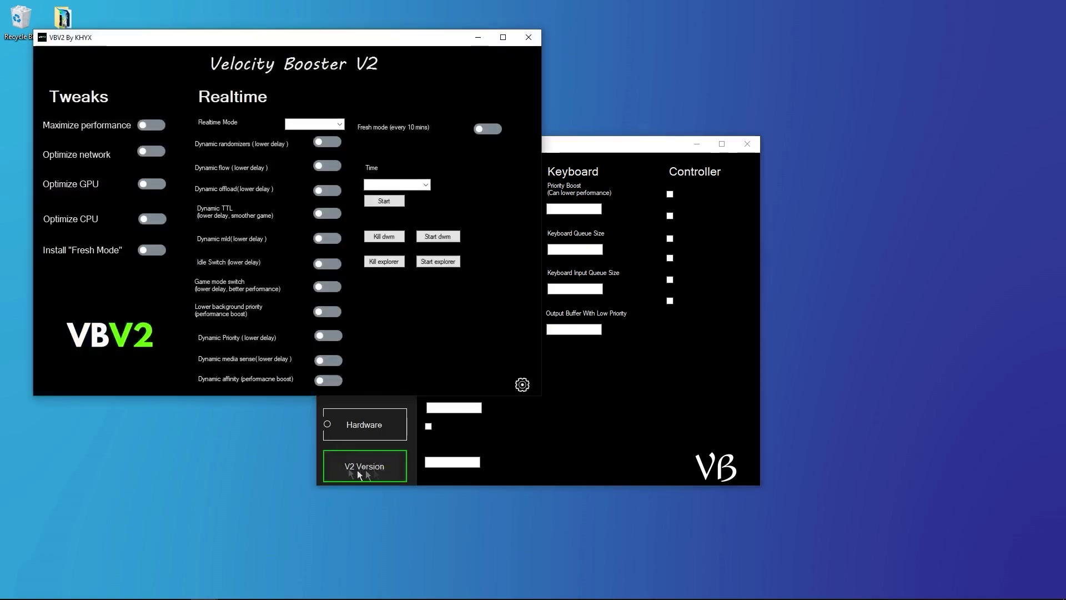
pyautogui.moveTo(239, 46)
pyautogui.mouseDown()
pyautogui.moveTo(334, 140)
pyautogui.moveTo(481, 132)
pyautogui.moveTo(488, 143)
pyautogui.mouseUp()
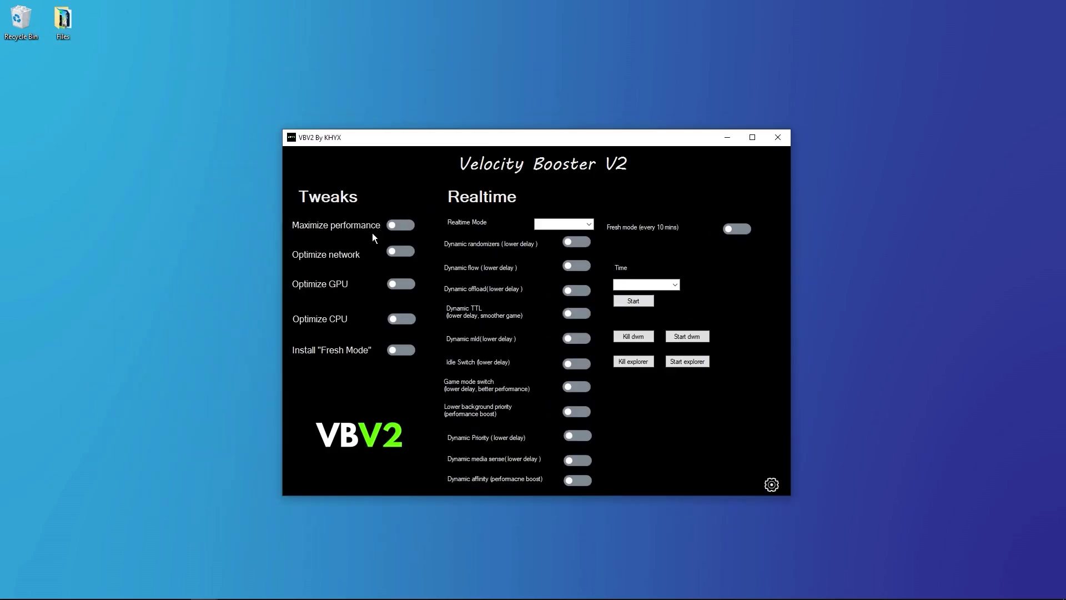
pyautogui.moveTo(423, 137); pyautogui.dragTo(430, 282)
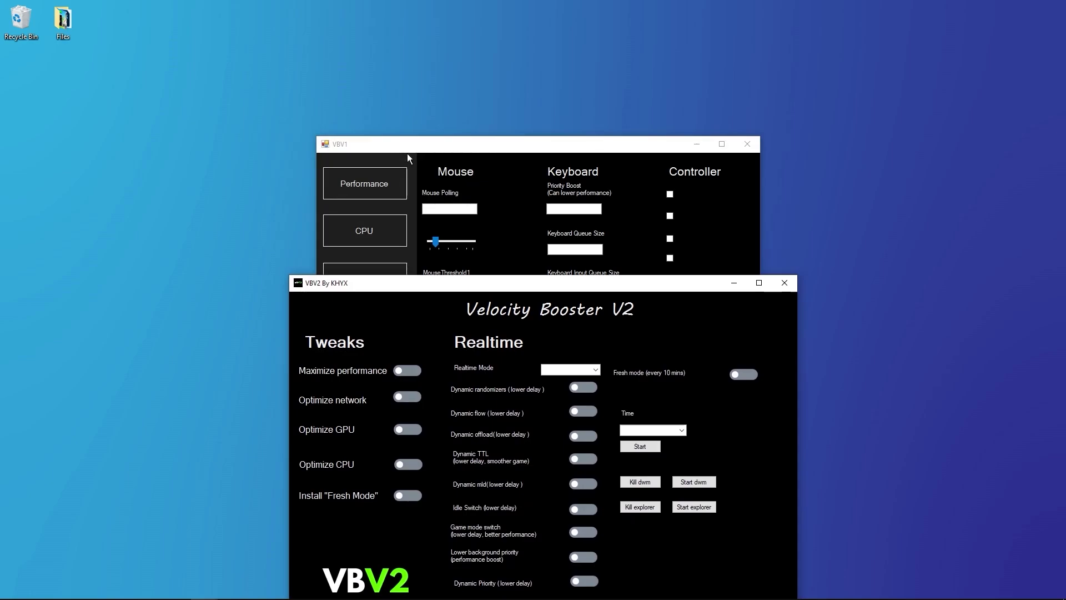
pyautogui.moveTo(440, 286)
pyautogui.mouseDown()
pyautogui.moveTo(414, 97)
pyautogui.moveTo(432, 146)
pyautogui.mouseUp()
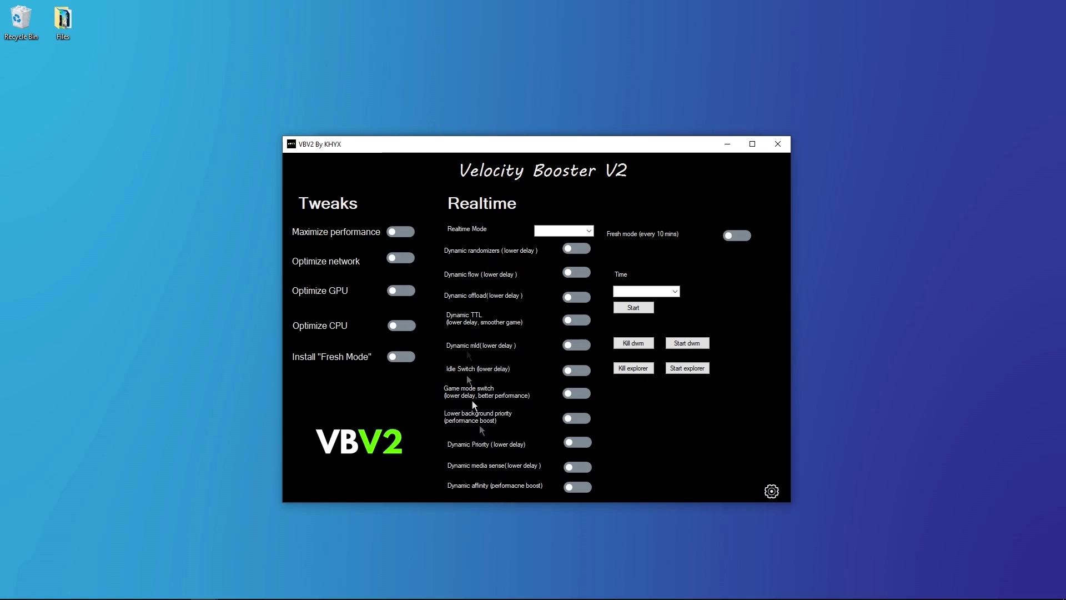
# - Separate the windows, show VBV1's Performance list after checking Latency, then raise V2
pyautogui.moveTo(492, 144); pyautogui.dragTo(496, 293)
pyautogui.moveTo(517, 152); pyautogui.dragTo(562, 92)
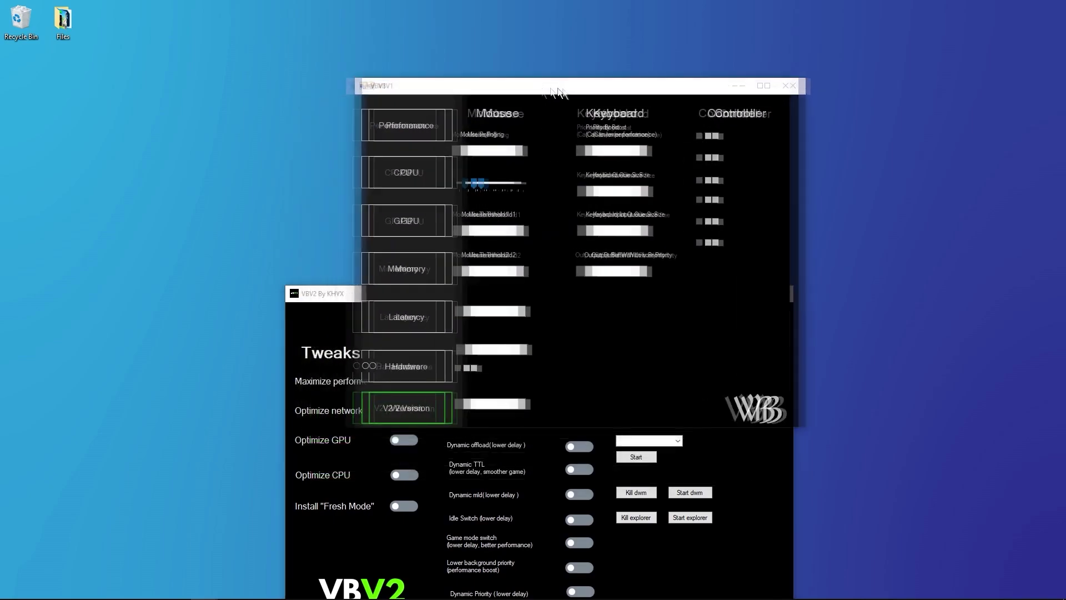
pyautogui.click(436, 127)
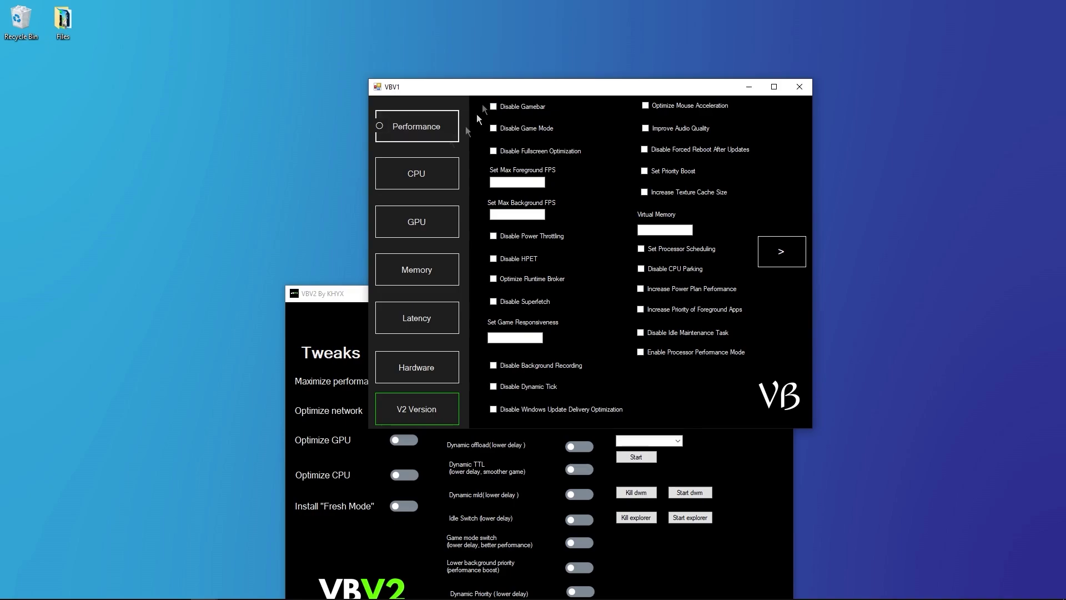
pyautogui.click(400, 308)
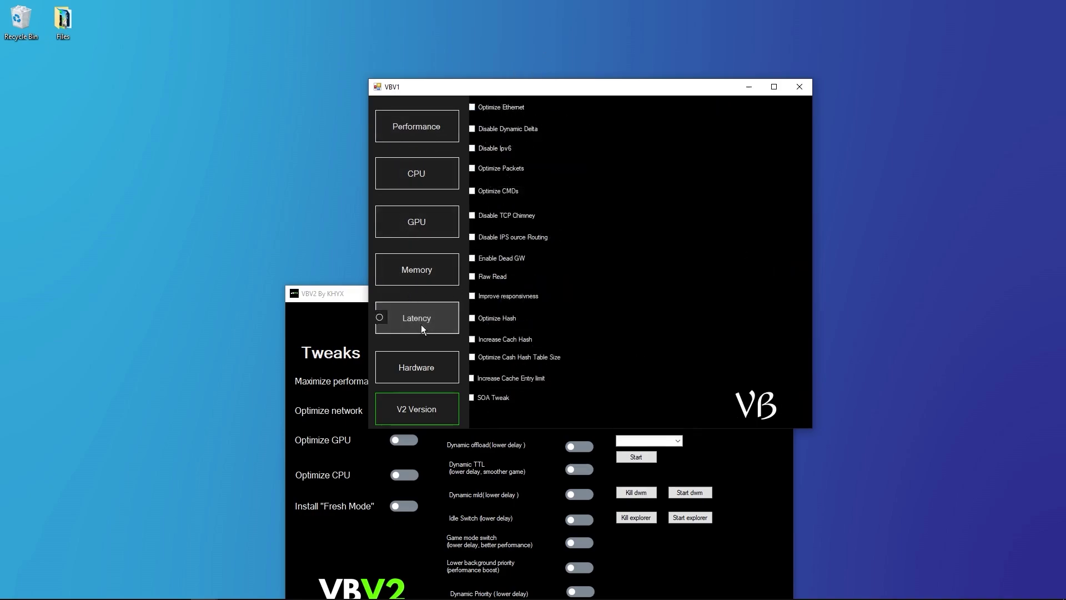
pyautogui.click(425, 272)
pyautogui.click(327, 313)
pyautogui.moveTo(349, 300)
pyautogui.mouseDown()
pyautogui.moveTo(402, 128)
pyautogui.moveTo(371, 104)
pyautogui.mouseUp()
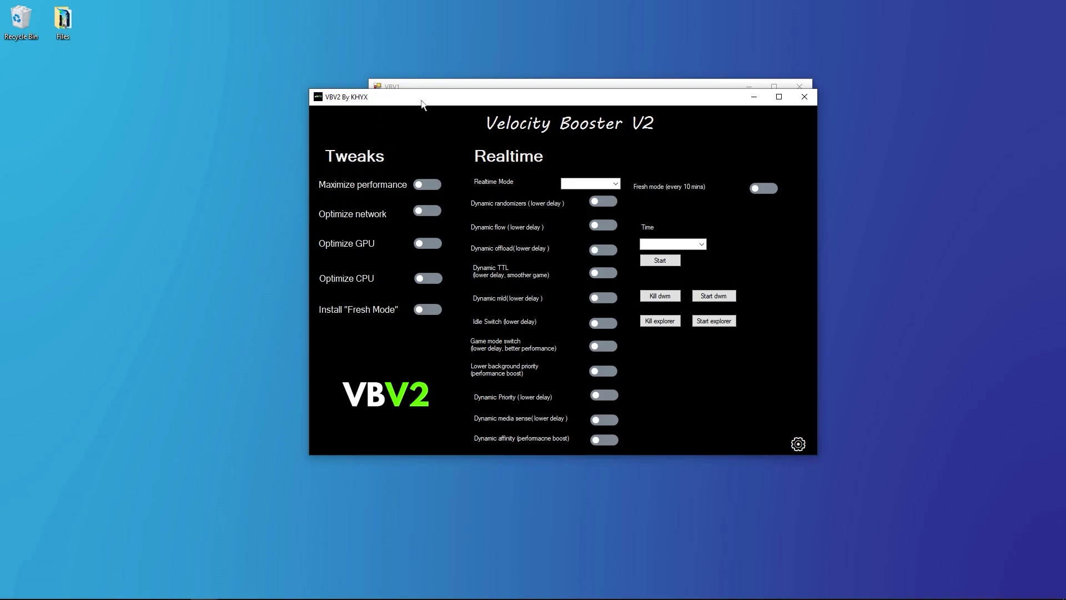
# - Tick Disable Gamebar and Disable Game Mode in VBV1
pyautogui.moveTo(422, 91); pyautogui.dragTo(452, 222)
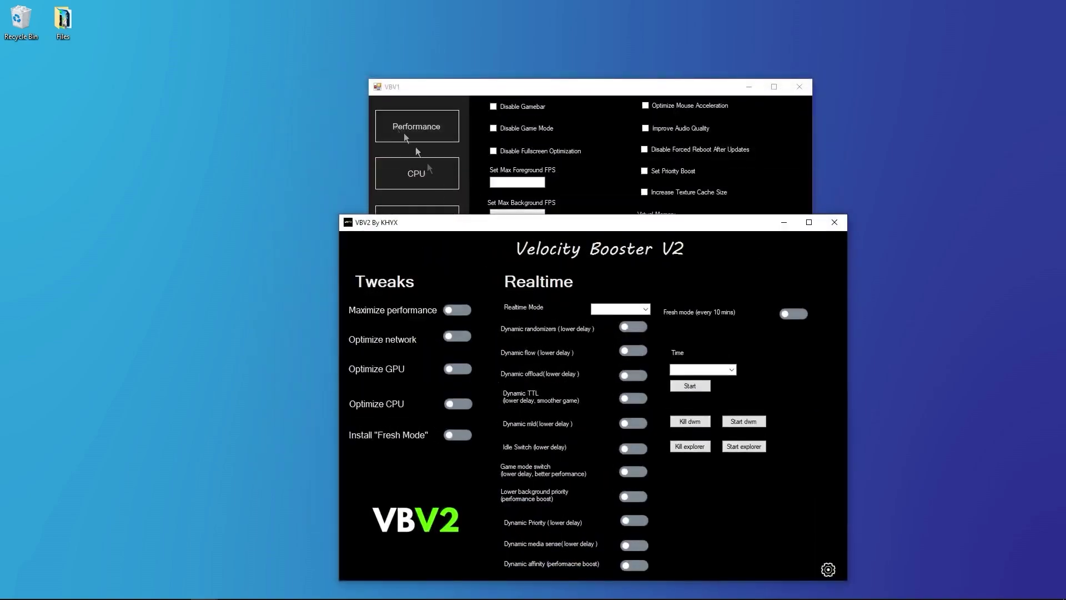
pyautogui.click(434, 120)
pyautogui.click(495, 107)
pyautogui.click(496, 129)
# - Turn on Maximize performance, Optimize network and Optimize CPU in V2
pyautogui.click(841, 331)
pyautogui.click(455, 311)
pyautogui.click(464, 336)
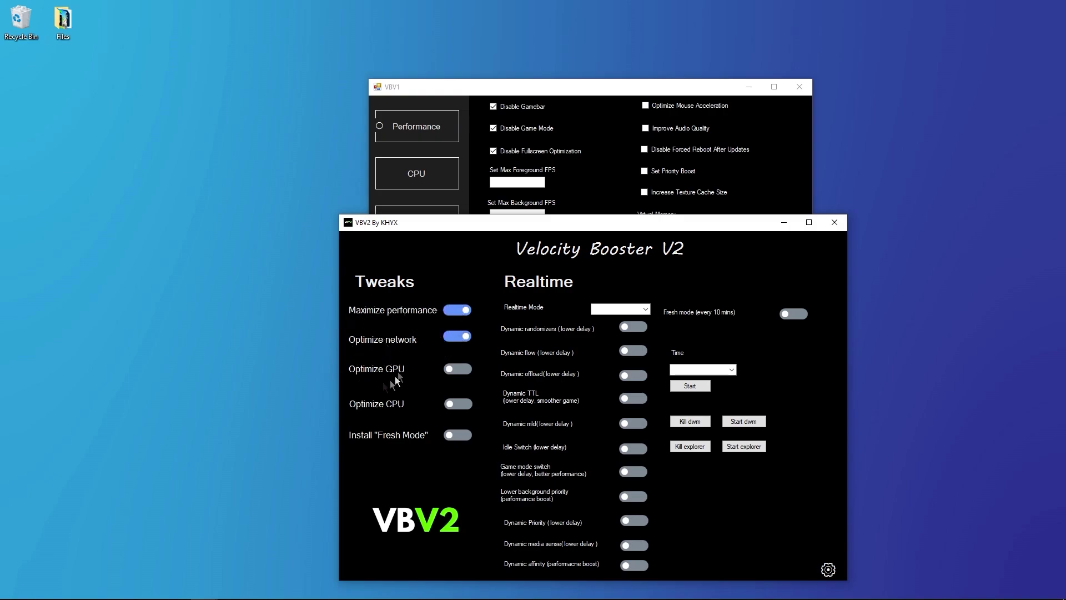
pyautogui.click(454, 406)
# - Show VBV1's CPU page, minimize VBV1 and move the V2 window up
pyautogui.click(447, 99)
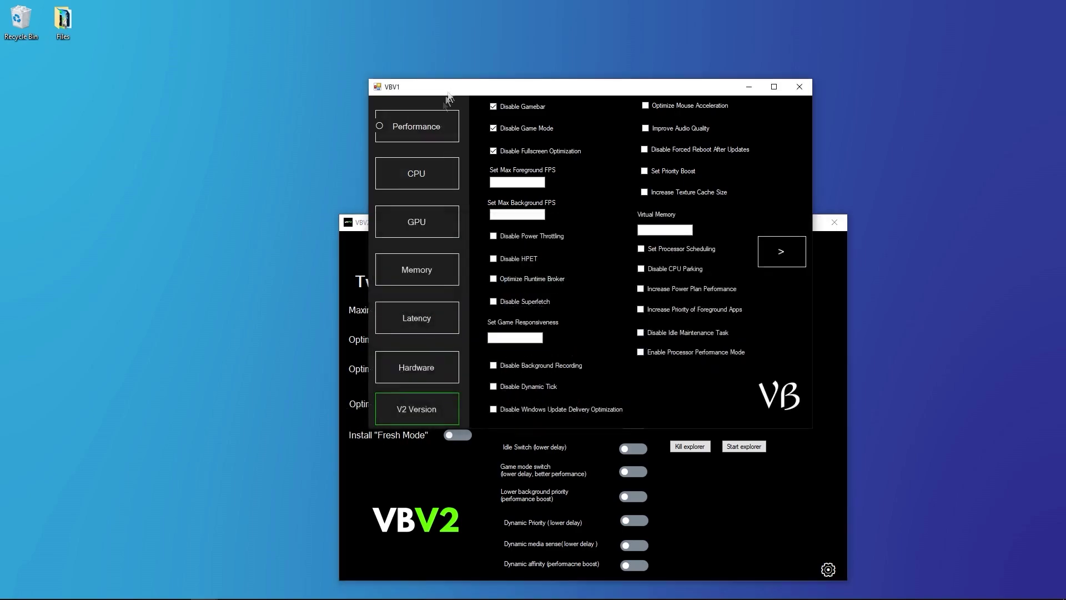
pyautogui.click(422, 178)
pyautogui.click(749, 87)
pyautogui.moveTo(537, 227)
pyautogui.mouseDown()
pyautogui.moveTo(508, 180)
pyautogui.moveTo(536, 173)
pyautogui.mouseUp()
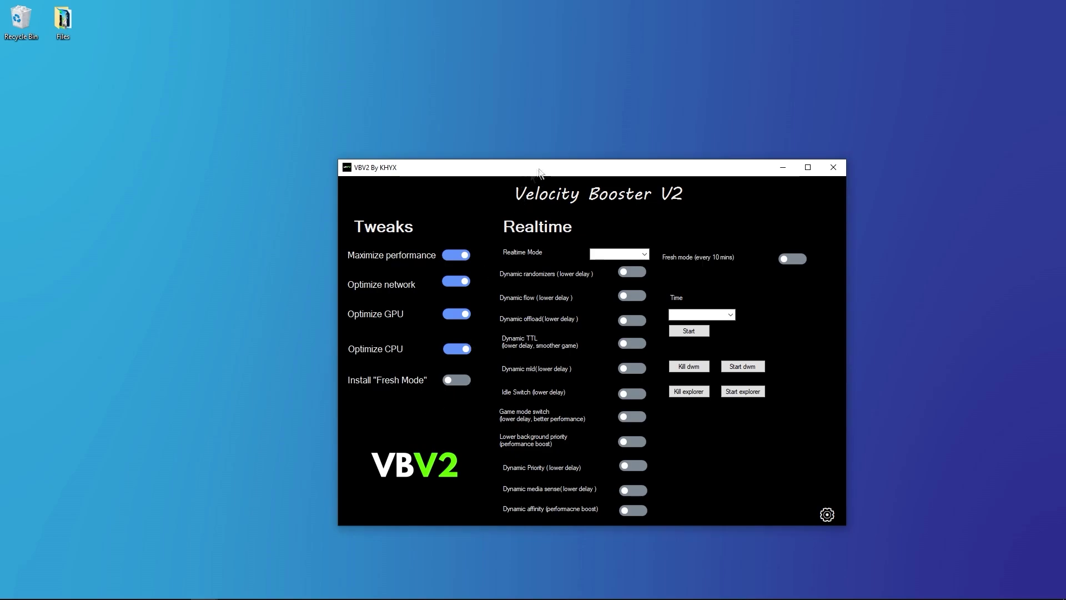
# - Choose Random from the Realtime Mode list
pyautogui.moveTo(539, 169)
pyautogui.mouseDown()
pyautogui.moveTo(563, 143)
pyautogui.moveTo(534, 144)
pyautogui.mouseUp()
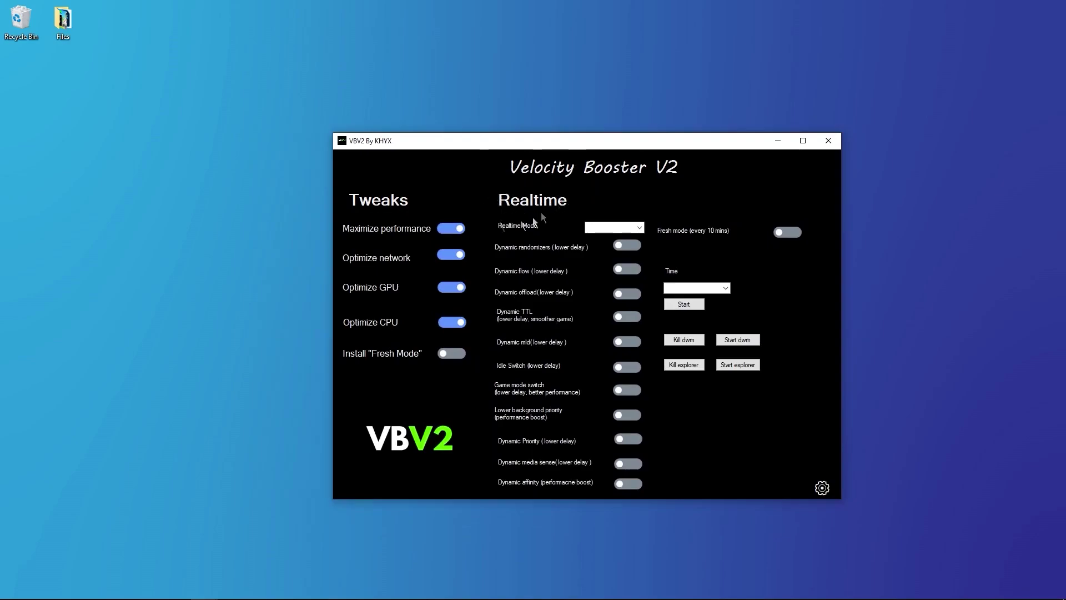
pyautogui.click(590, 228)
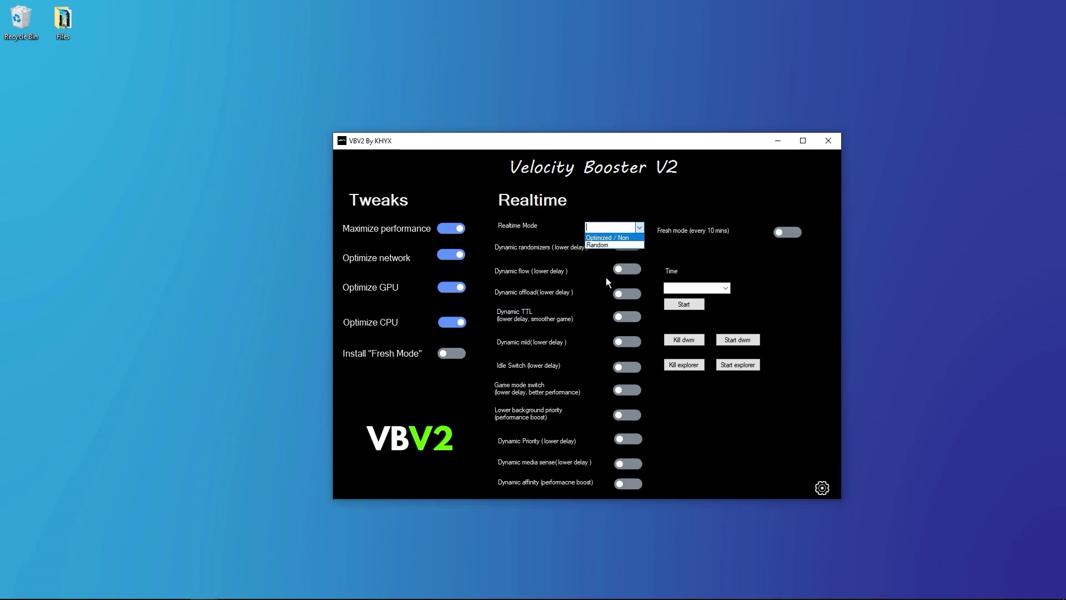
pyautogui.click(599, 245)
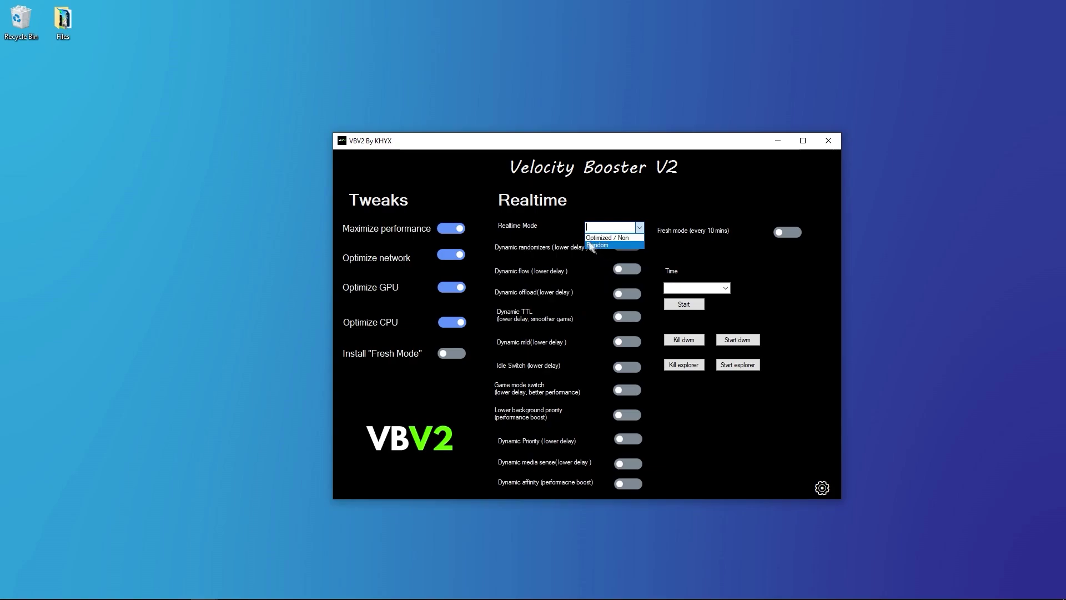
# - Select Optimized mode and enable Dynamic randomizers, flow, offload, TTL, Idle, Game mode and Lower background priority
pyautogui.click(622, 238)
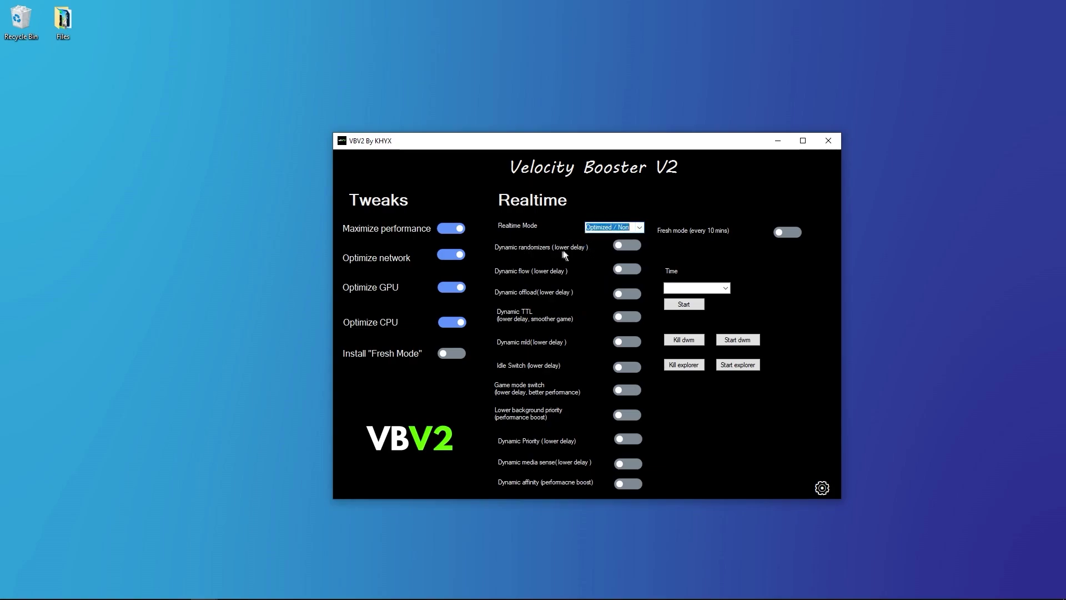
pyautogui.click(623, 244)
pyautogui.click(624, 267)
pyautogui.click(628, 291)
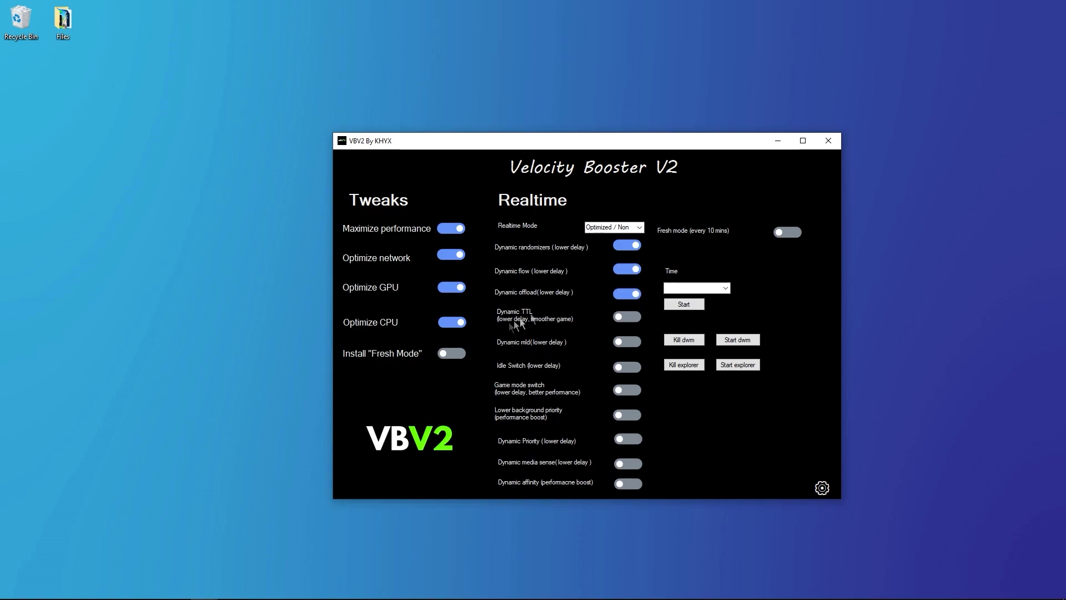
pyautogui.click(623, 319)
pyautogui.click(627, 367)
pyautogui.click(628, 390)
pyautogui.click(628, 415)
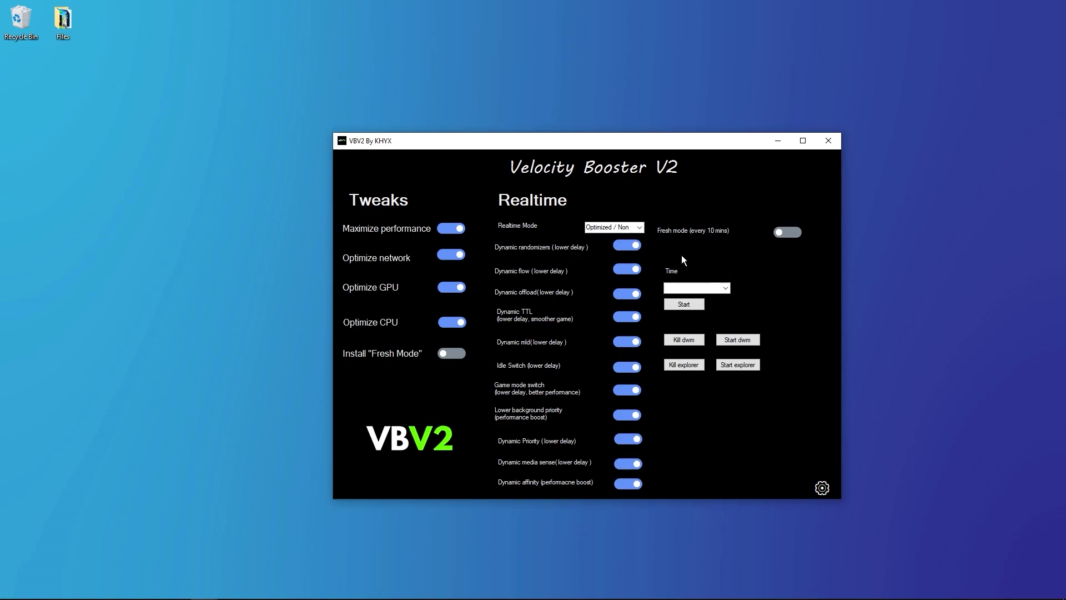
pyautogui.click(726, 287)
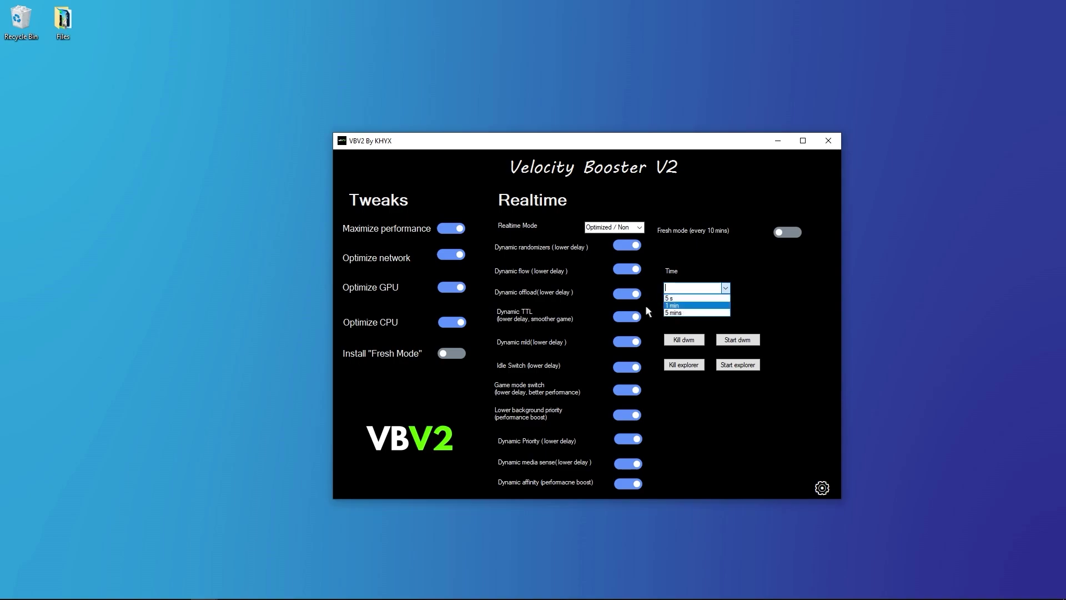
# - Set the timer duration to 5 s and start the timer
pyautogui.click(688, 305)
pyautogui.click(725, 287)
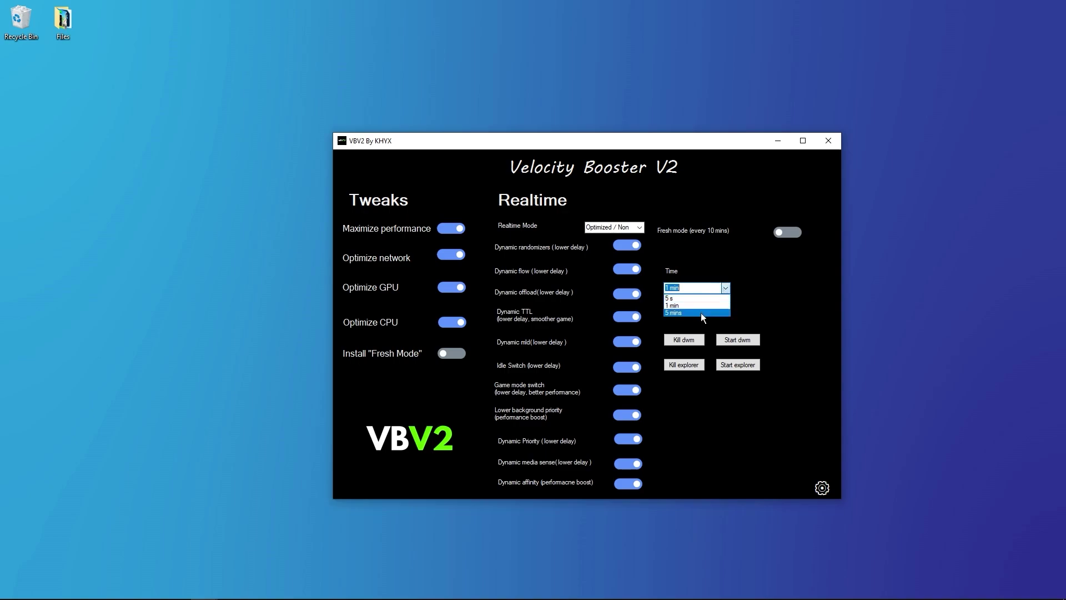
pyautogui.click(673, 306)
pyautogui.click(724, 288)
pyautogui.click(669, 299)
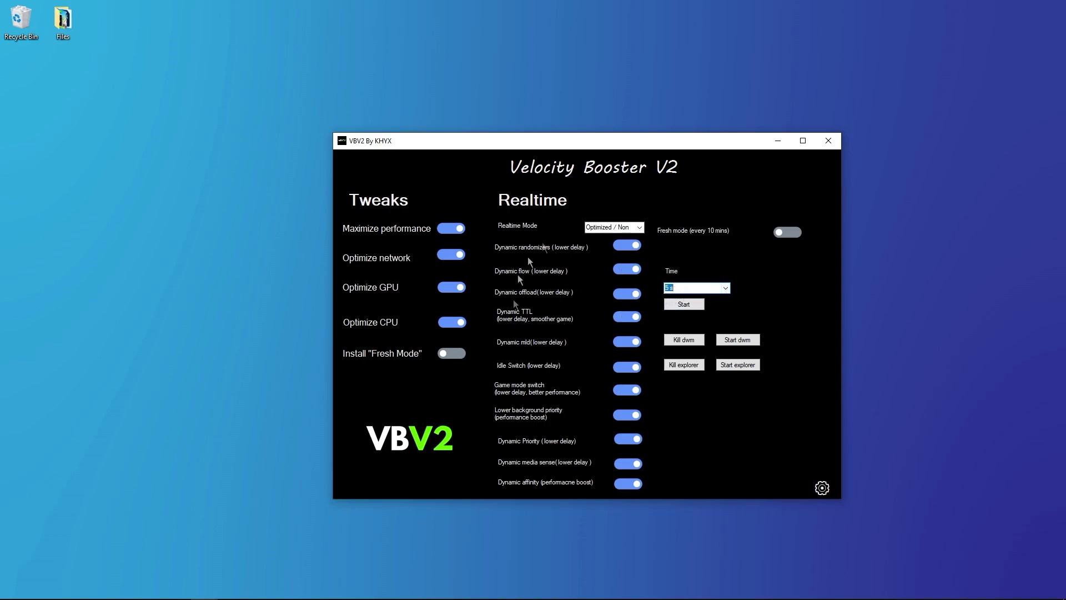
pyautogui.click(725, 287)
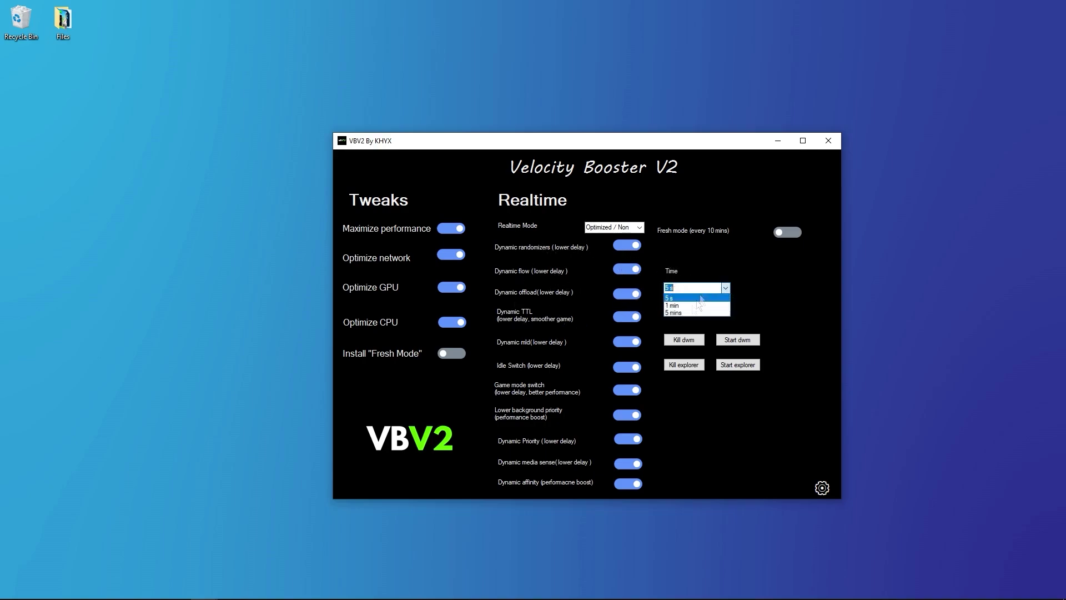
pyautogui.click(694, 299)
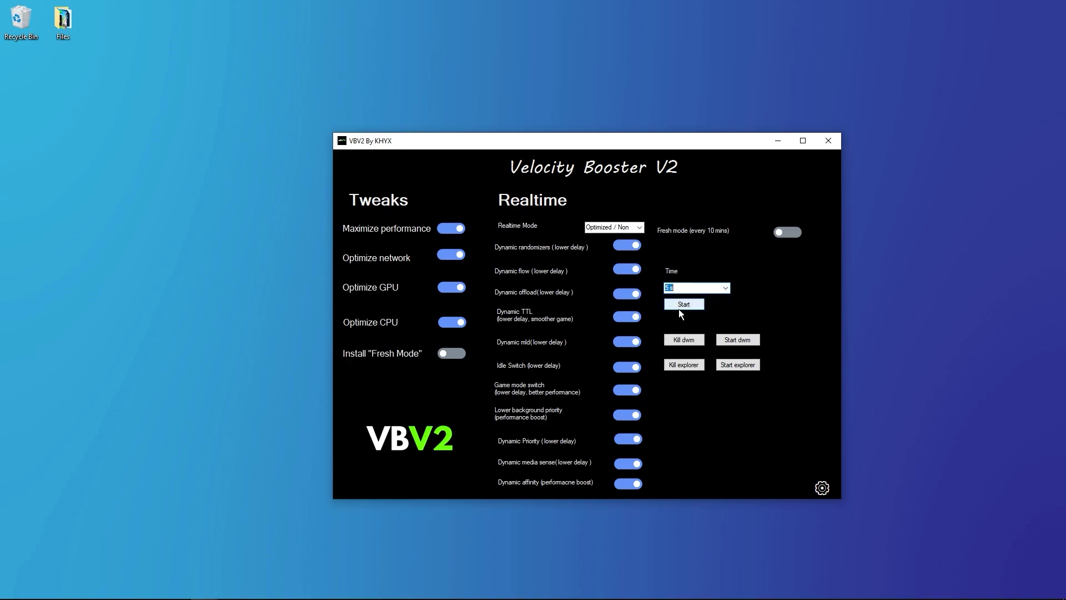
pyautogui.click(683, 307)
# - Kill dwm and shift the booster window slightly left
pyautogui.moveTo(589, 145)
pyautogui.mouseDown()
pyautogui.moveTo(605, 142)
pyautogui.moveTo(590, 165)
pyautogui.moveTo(622, 151)
pyautogui.mouseUp()
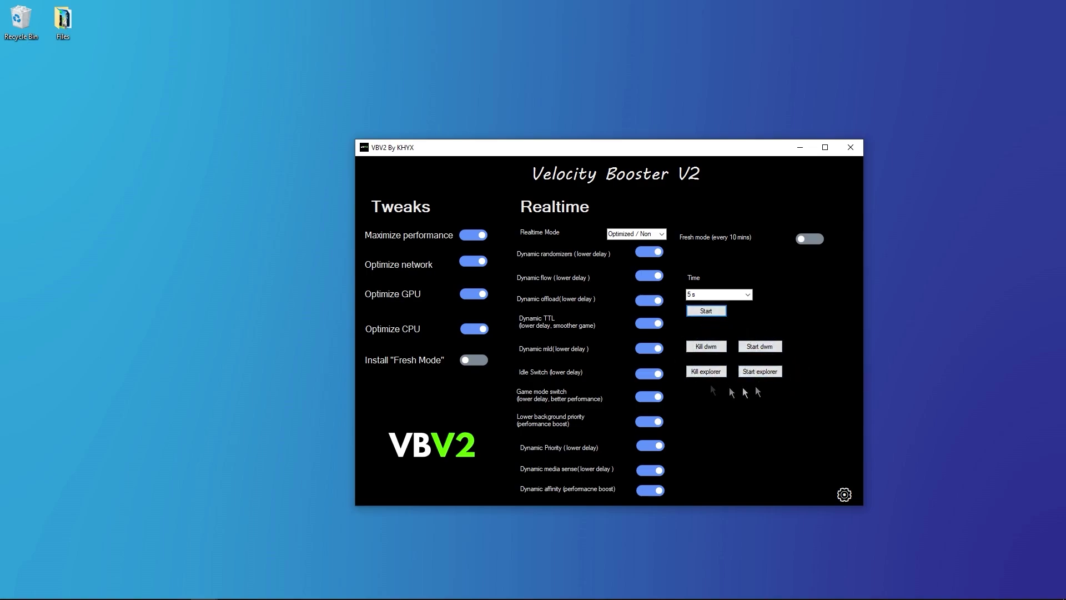
pyautogui.click(708, 348)
pyautogui.moveTo(589, 155)
pyautogui.mouseDown()
pyautogui.moveTo(619, 148)
pyautogui.moveTo(560, 162)
pyautogui.moveTo(575, 155)
pyautogui.mouseUp()
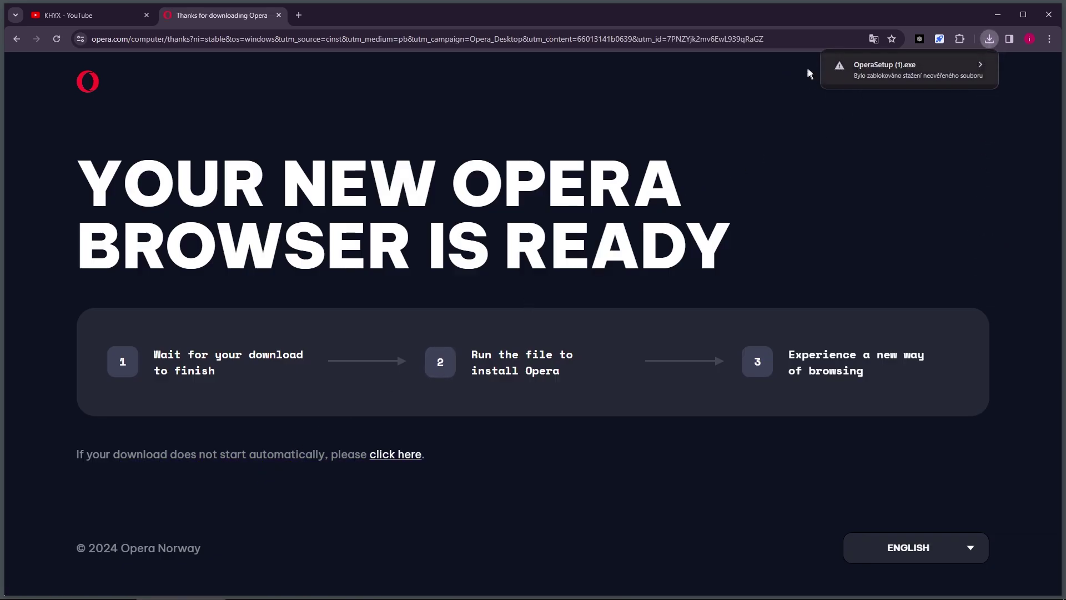
# - Keep the unverified OperaSetup (1).exe, run it, and accept install and Help Make Opera Better
pyautogui.click(980, 65)
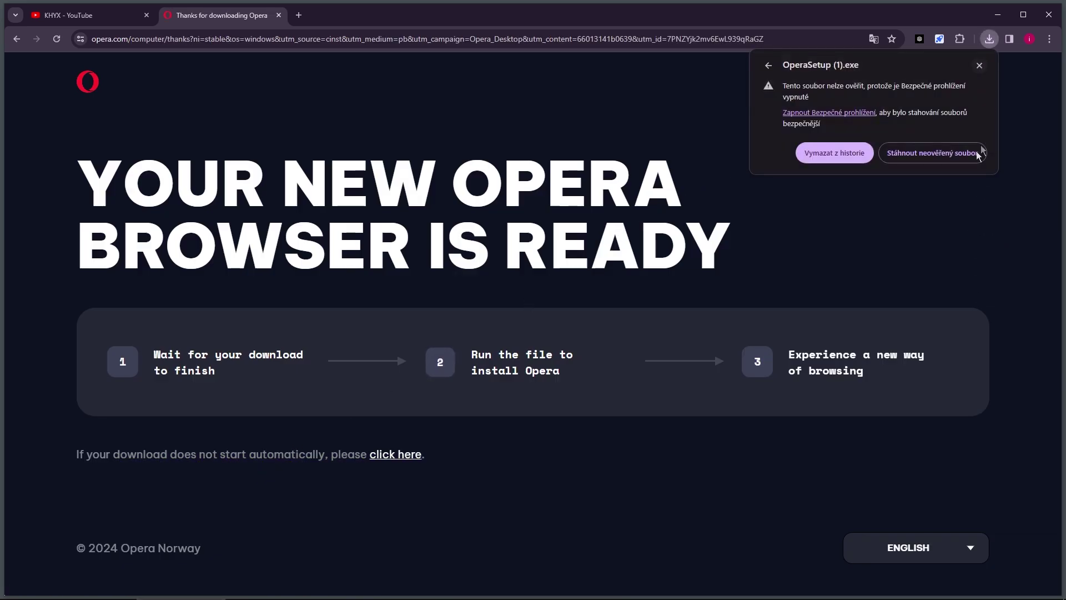
pyautogui.click(938, 155)
pyautogui.click(989, 40)
pyautogui.click(897, 89)
pyautogui.click(413, 390)
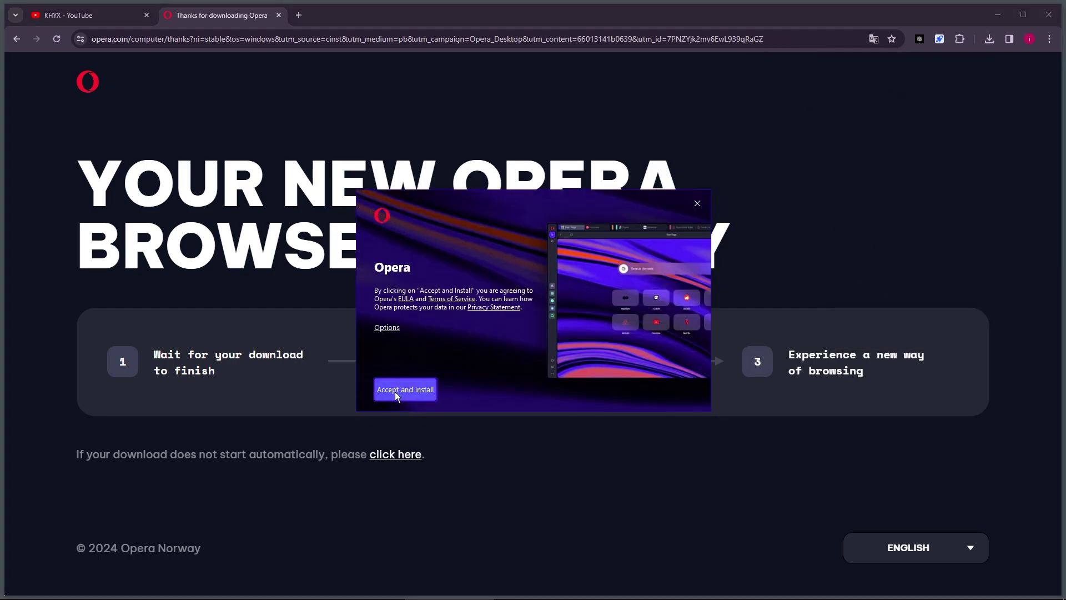
pyautogui.click(649, 398)
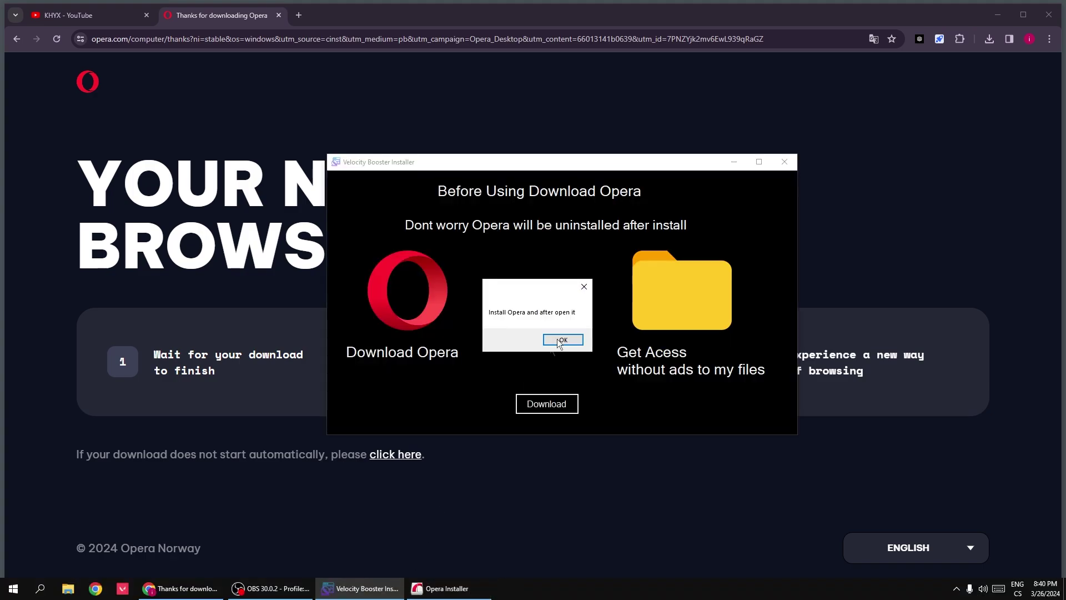
# - Acknowledge the 'Install Opera and after open it' notice and accept the Opera installer
pyautogui.click(561, 340)
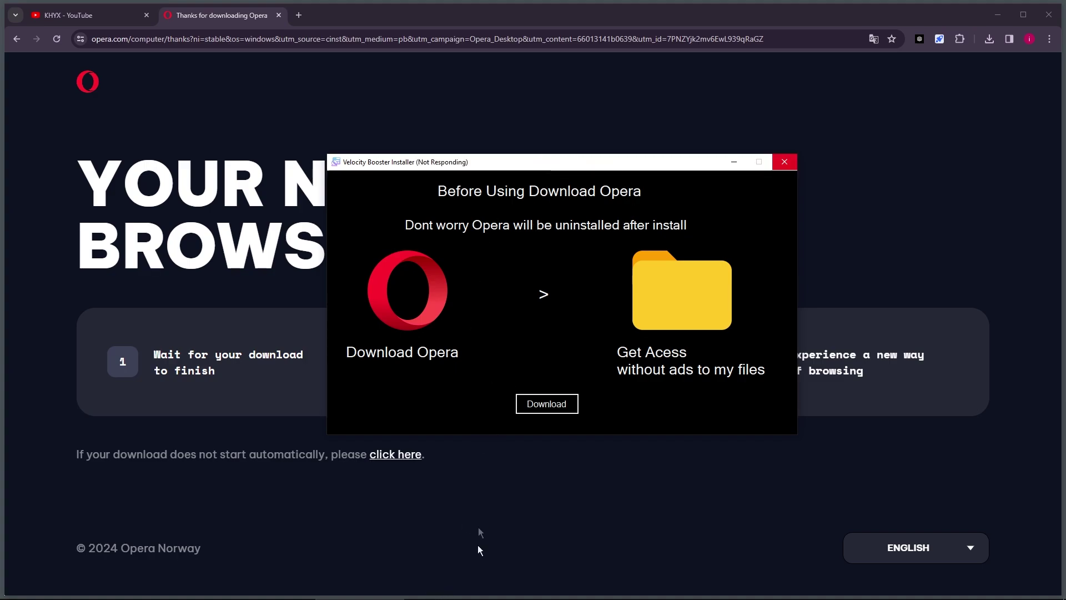
pyautogui.click(448, 590)
pyautogui.click(664, 392)
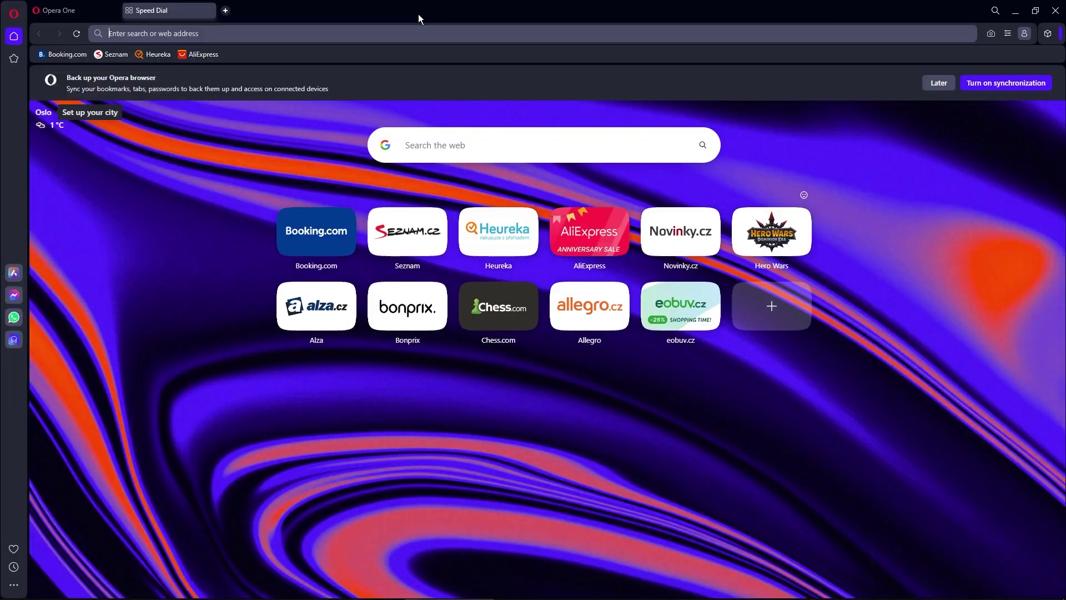
# - Move the new Opera window aside and dismiss the 'Done.' message
pyautogui.moveTo(418, 14)
pyautogui.mouseDown()
pyautogui.moveTo(429, 30)
pyautogui.moveTo(473, 31)
pyautogui.moveTo(490, 75)
pyautogui.mouseUp()
pyautogui.click(542, 340)
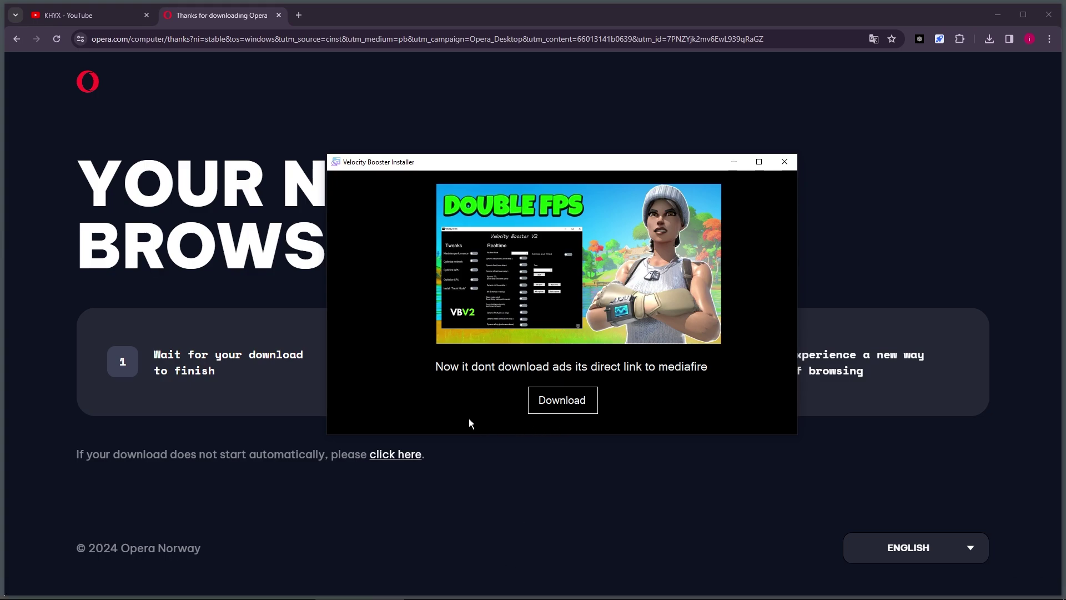
# - Start the Velocity Booster download and dismiss Opera's corrupted-file error
pyautogui.click(560, 402)
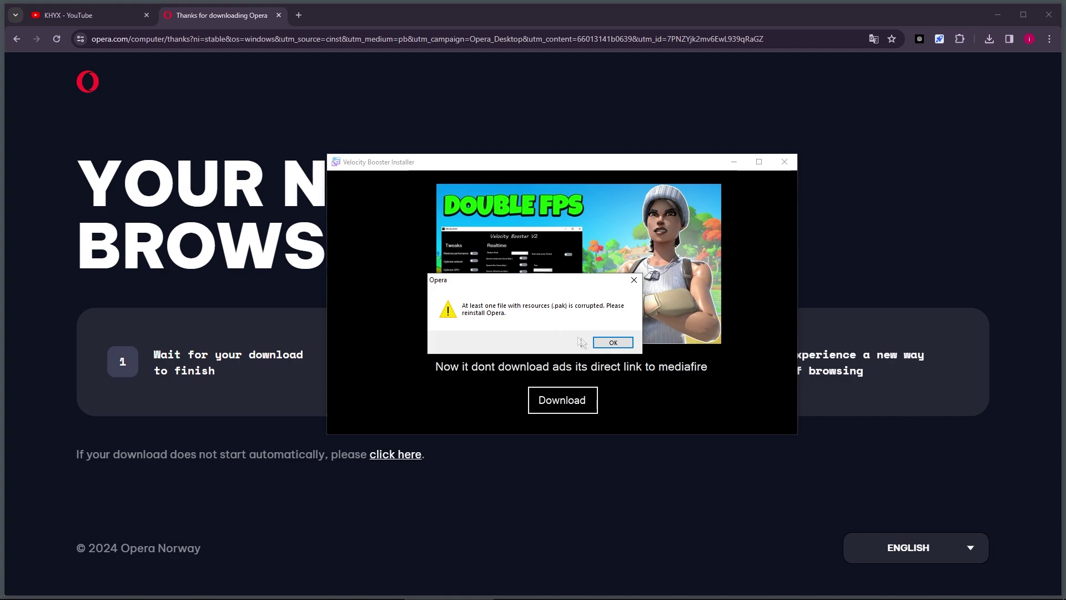
pyautogui.click(612, 343)
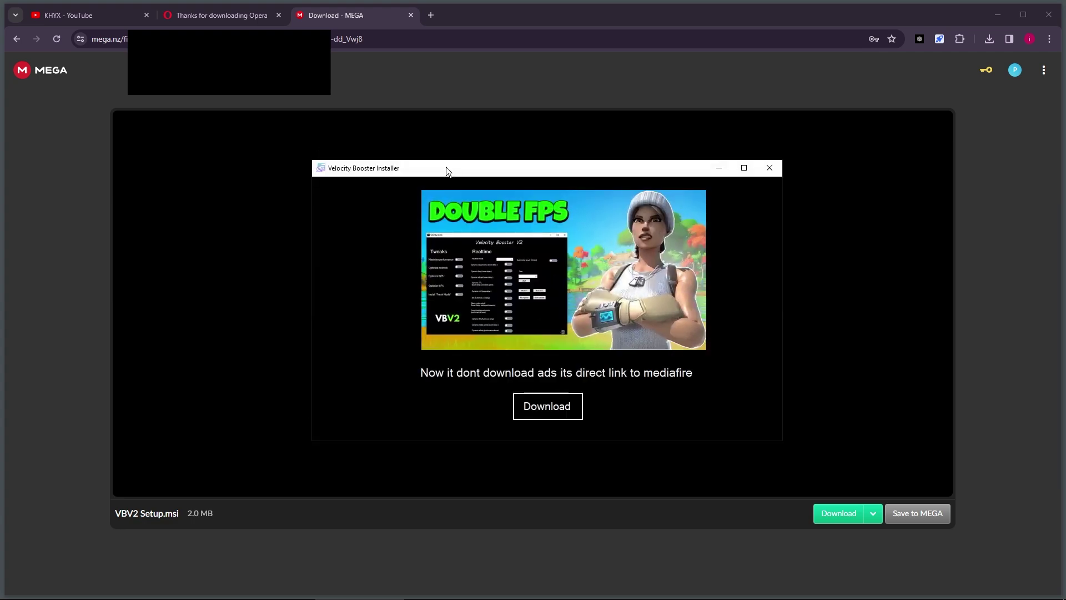
# - Shift the Velocity Booster Installer window slightly right over the MEGA page
pyautogui.moveTo(456, 168); pyautogui.dragTo(496, 172)
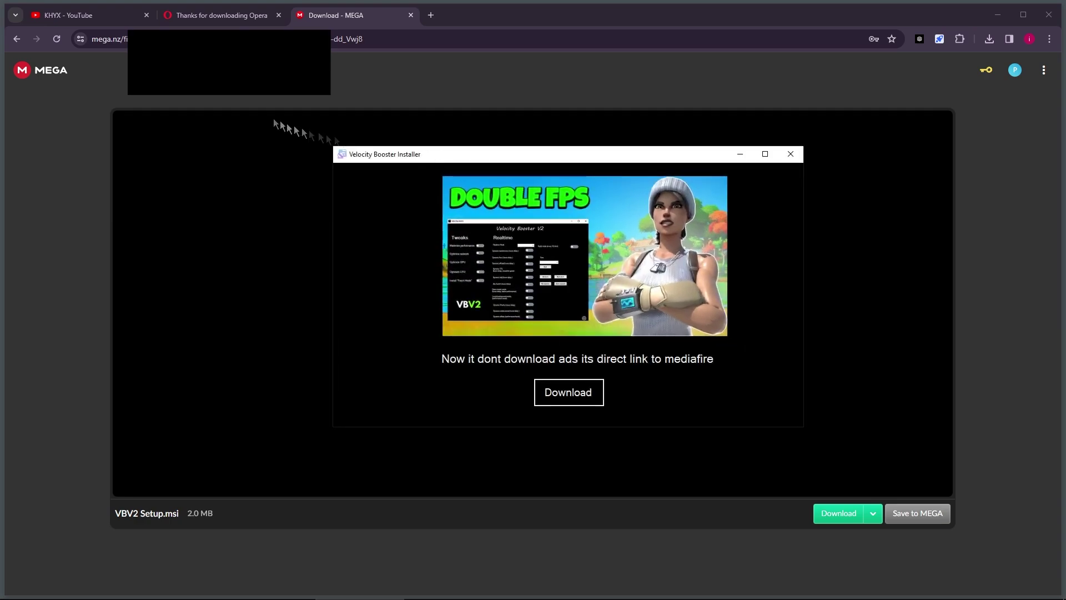
# - Download VBV2 Setup.msi from MEGA, keep the unverified file, and check recent downloads
pyautogui.click(832, 515)
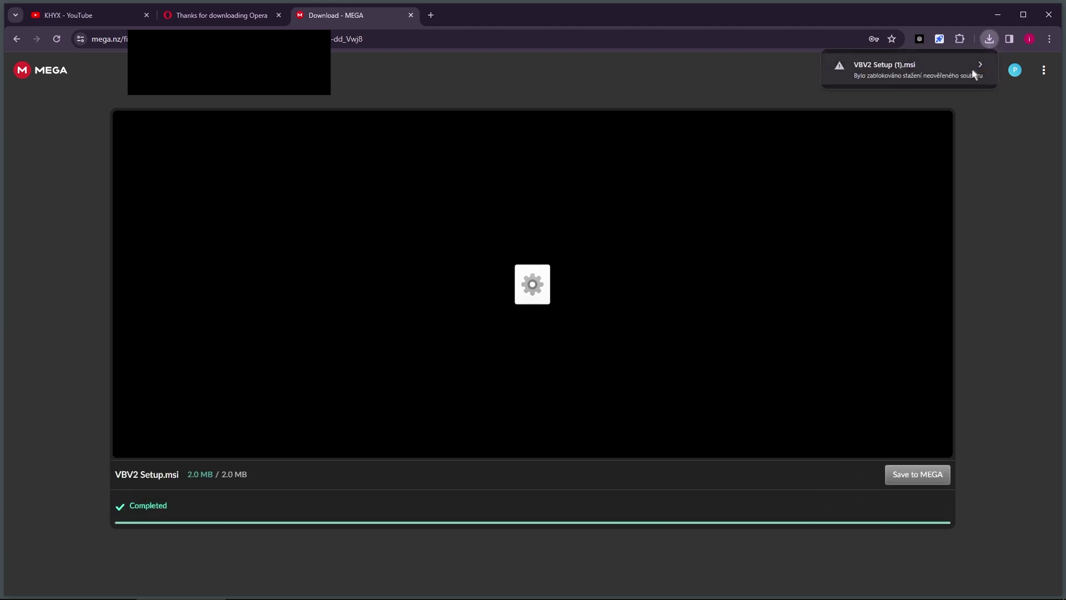
pyautogui.click(909, 71)
pyautogui.click(938, 153)
pyautogui.click(990, 39)
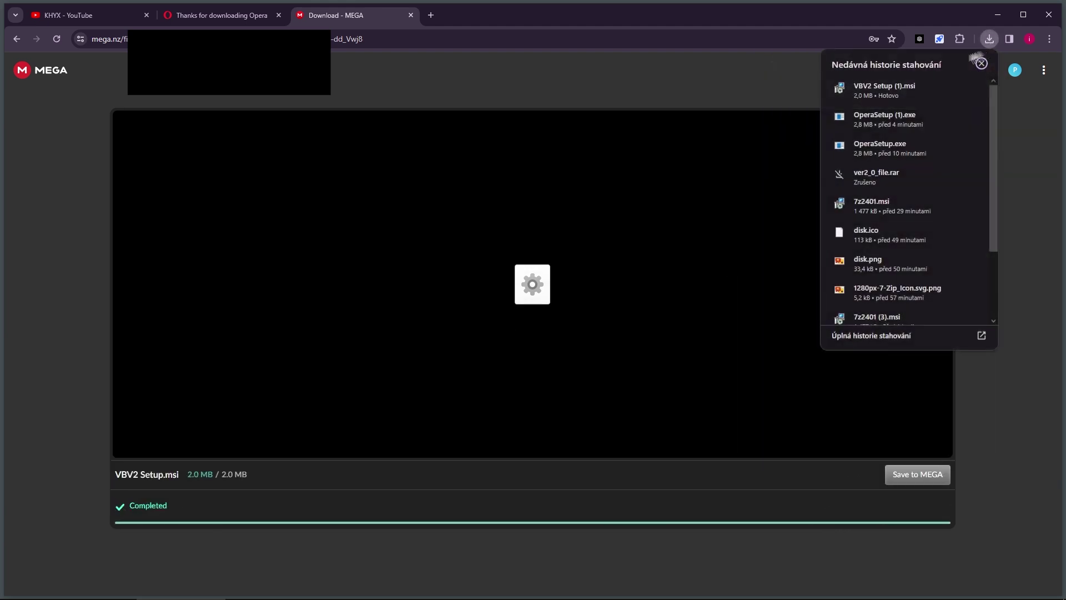